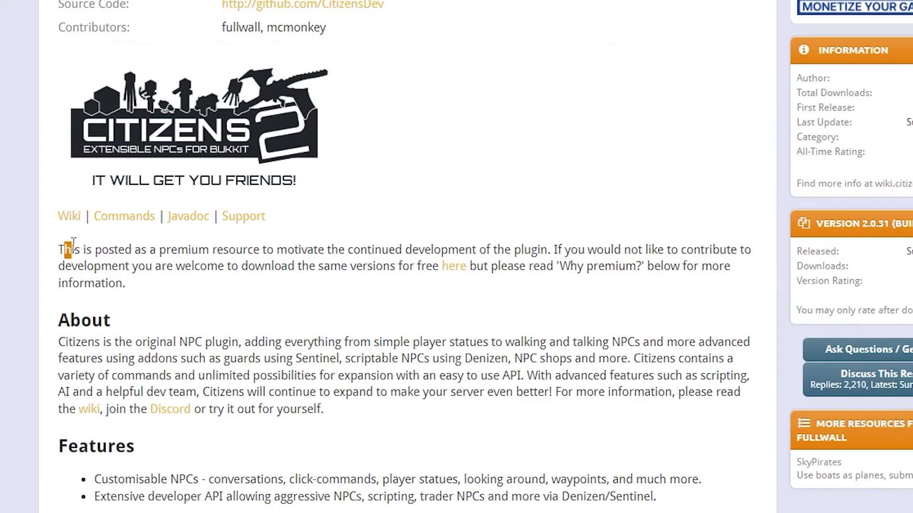
drag(73, 242, 288, 258)
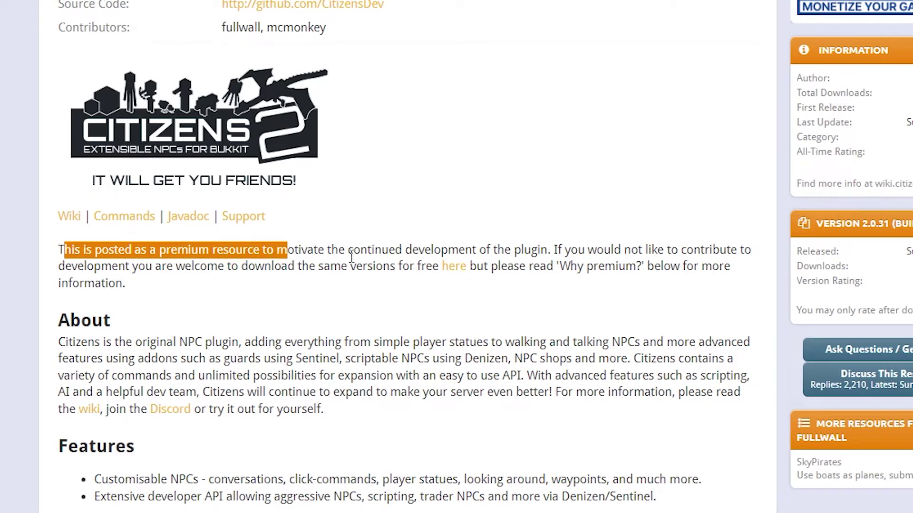
drag(463, 246, 564, 250)
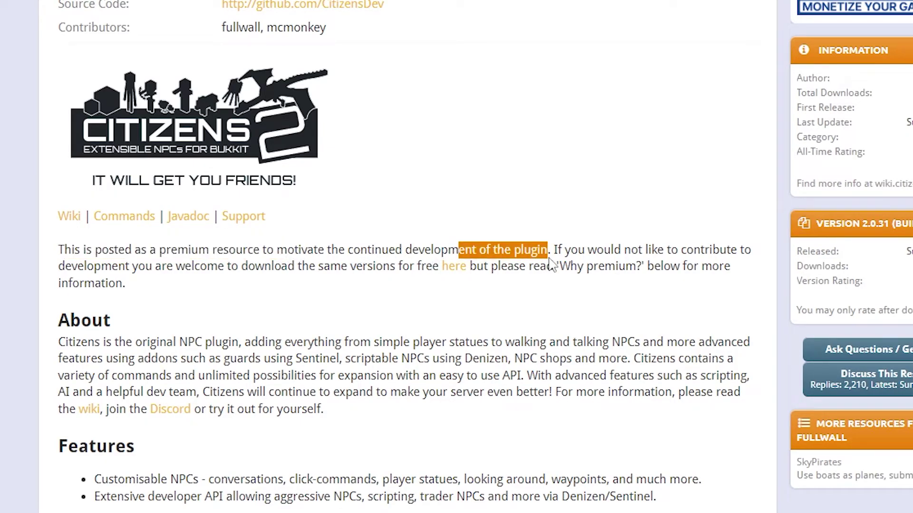
click(220, 266)
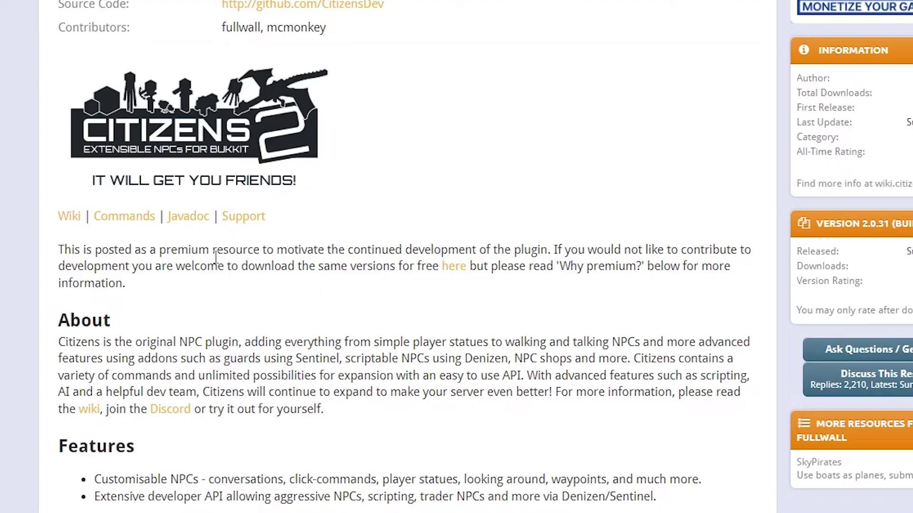
drag(117, 267, 177, 266)
click(182, 269)
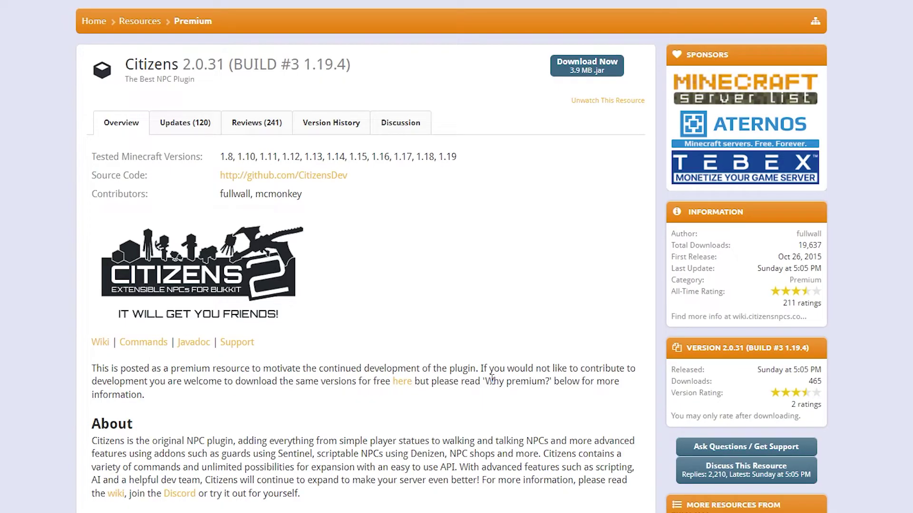
scroll(491, 379, down, 5)
Follow the 'here' link to the Citizens Jenkins server and open the Citizens2 build job
click(402, 384)
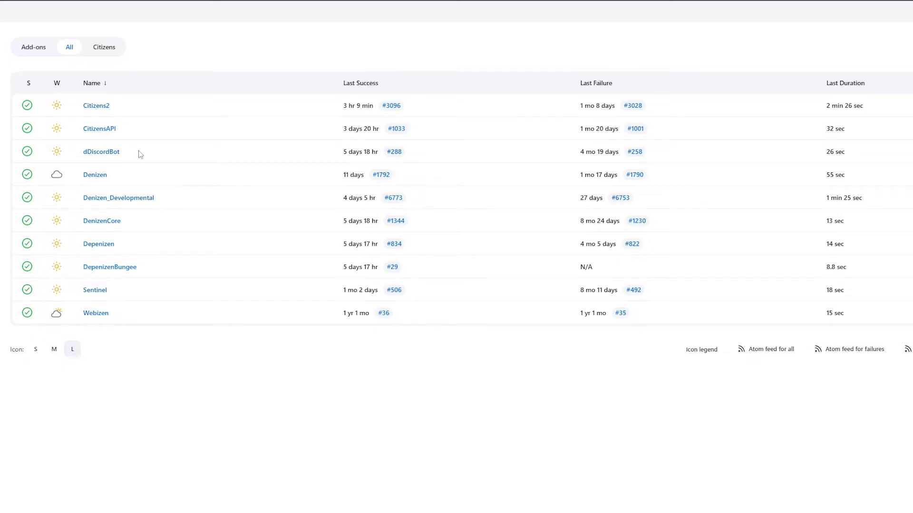
click(97, 106)
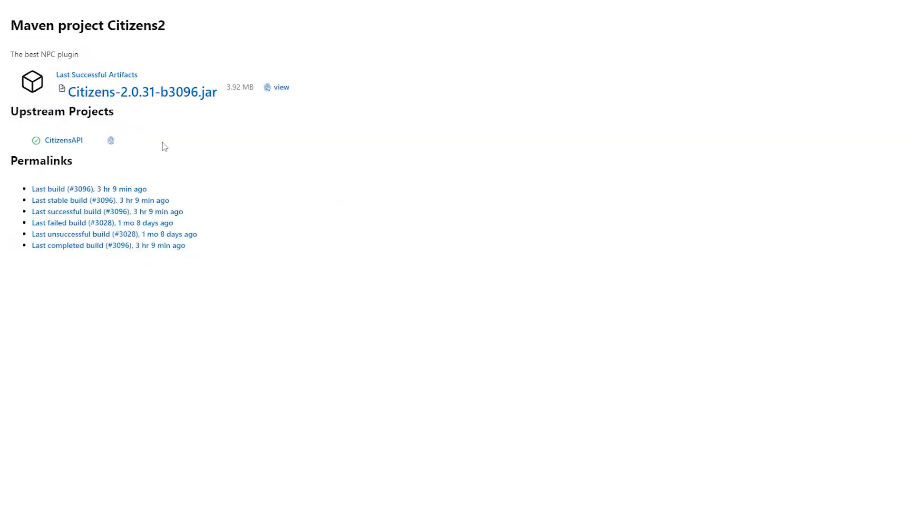